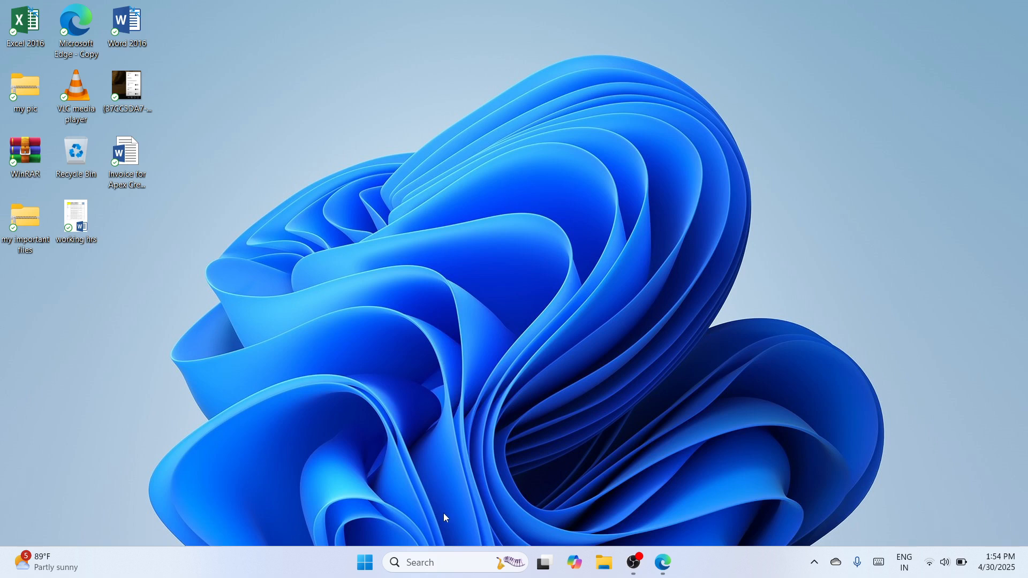
Check the PC's system type in System Information, and close it.
left_click(421, 560)
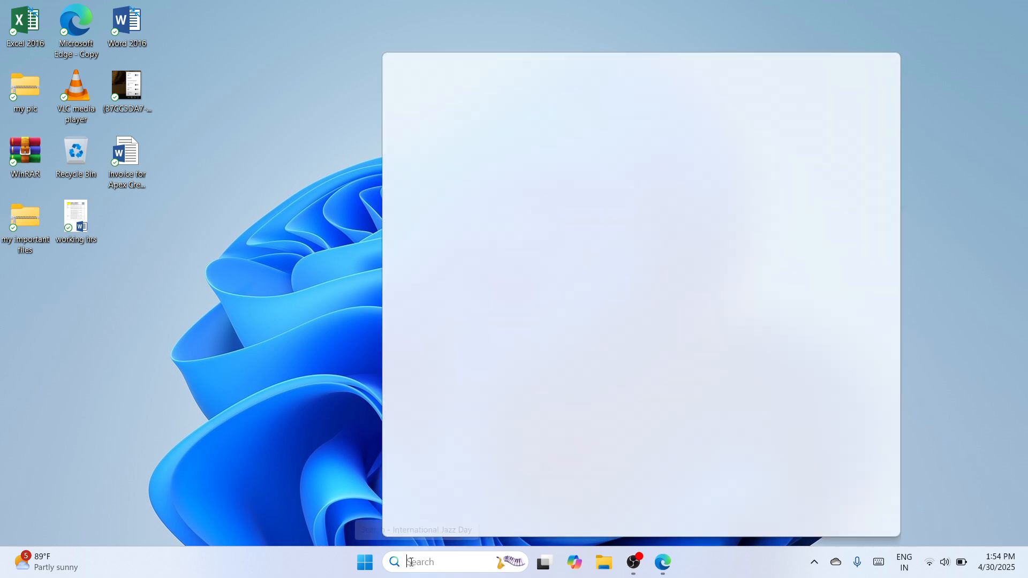
type("inf")
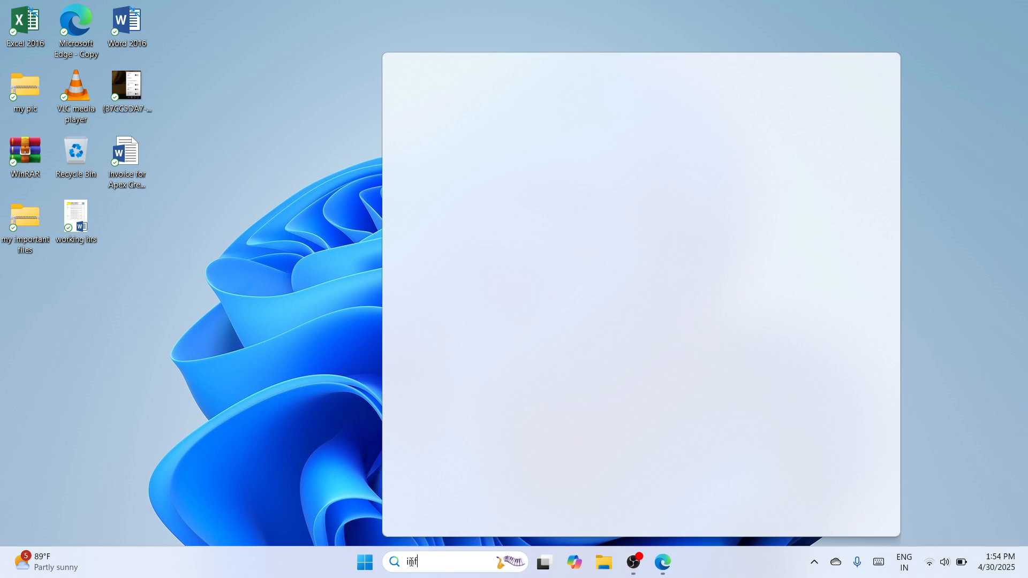
type("o")
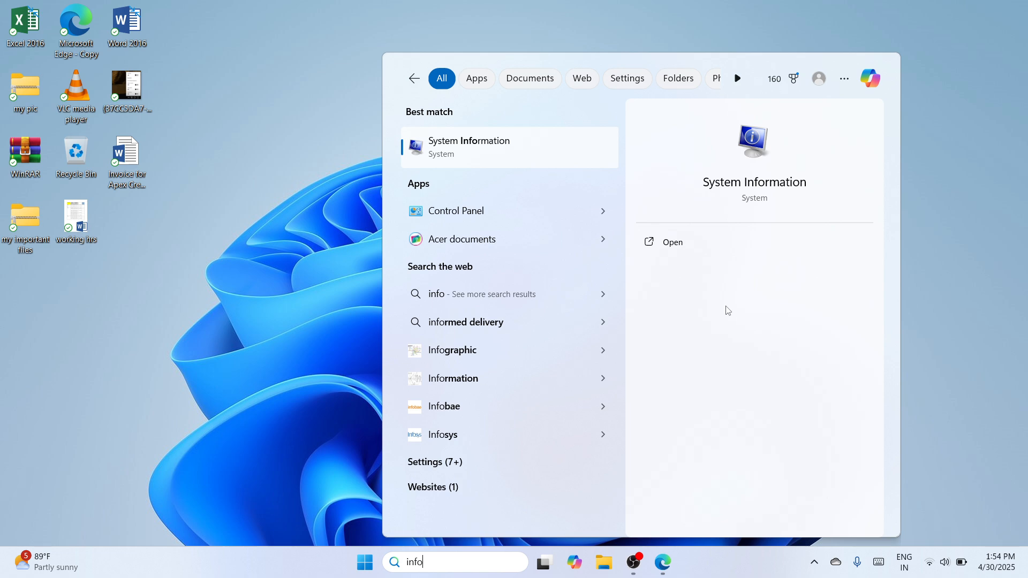
left_click(672, 243)
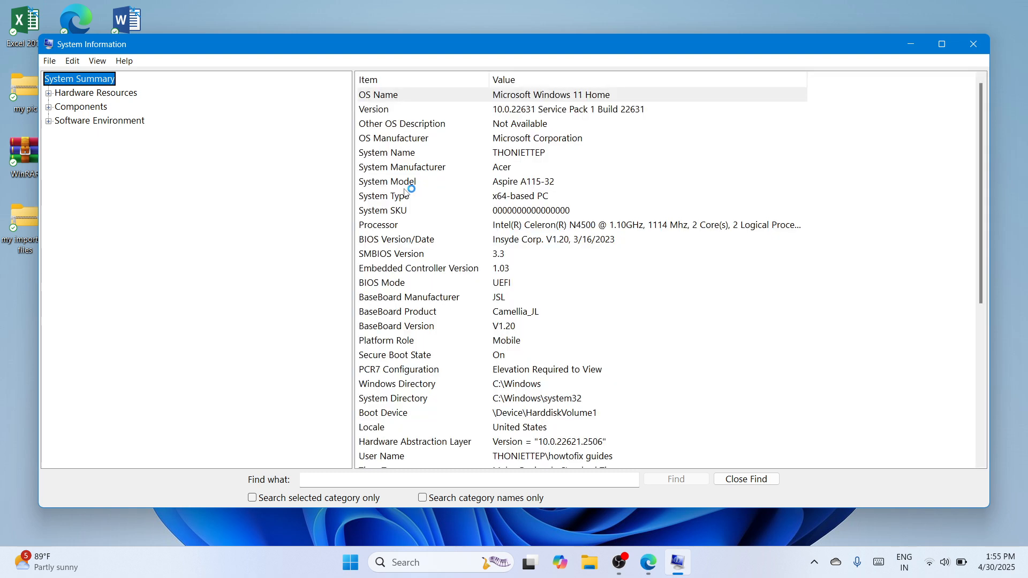
left_click(405, 196)
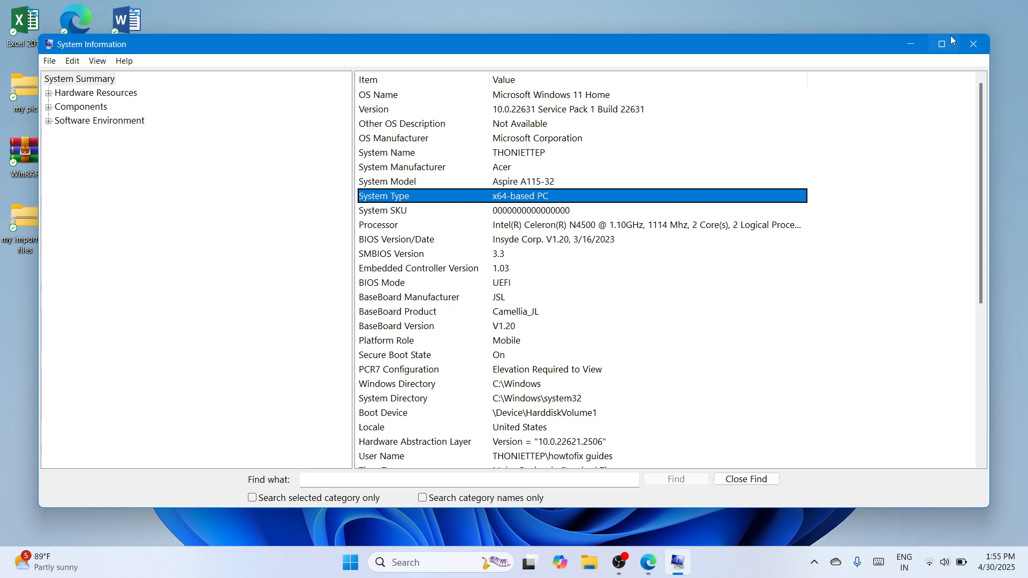
left_click(974, 44)
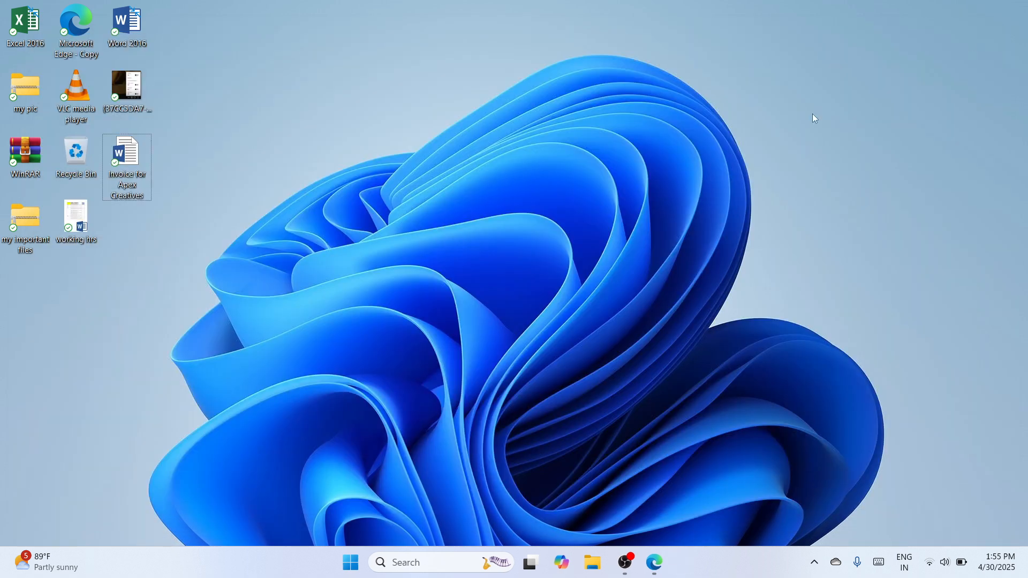
Open Google Chrome and search Google for "epson l360 driver".
left_click(418, 559)
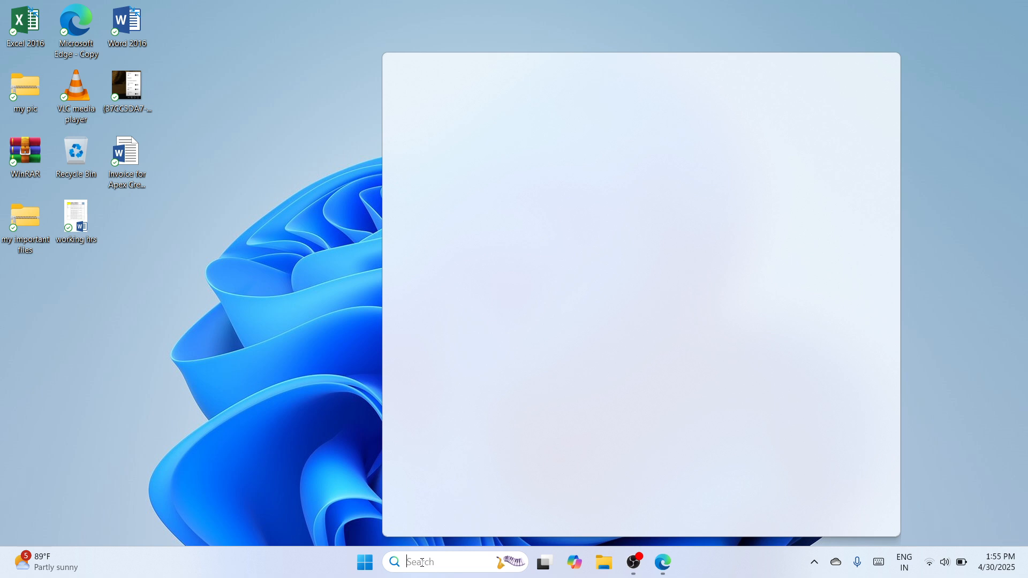
type("chrome")
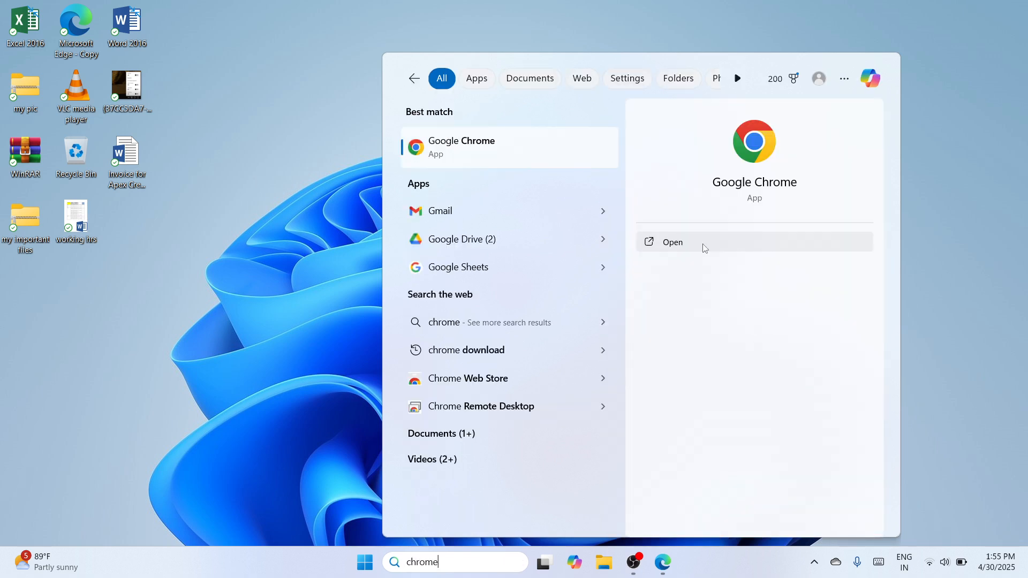
left_click(704, 248)
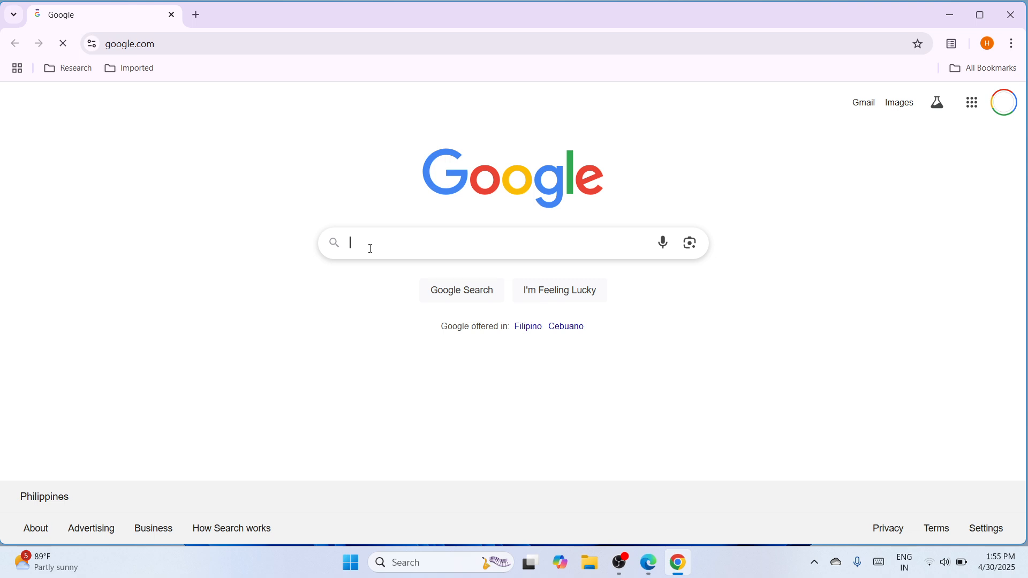
type("epson l360 driver")
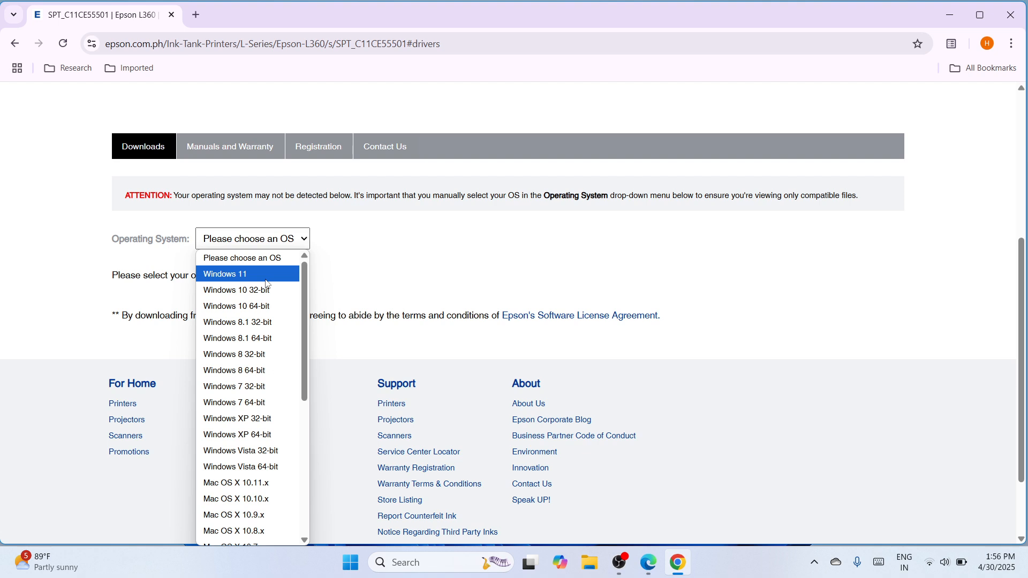
Choose Windows 11 as the operating system on Epson's L360 page and download the Printer Driver for Win 64-bit, accepting the license terms.
left_click(267, 282)
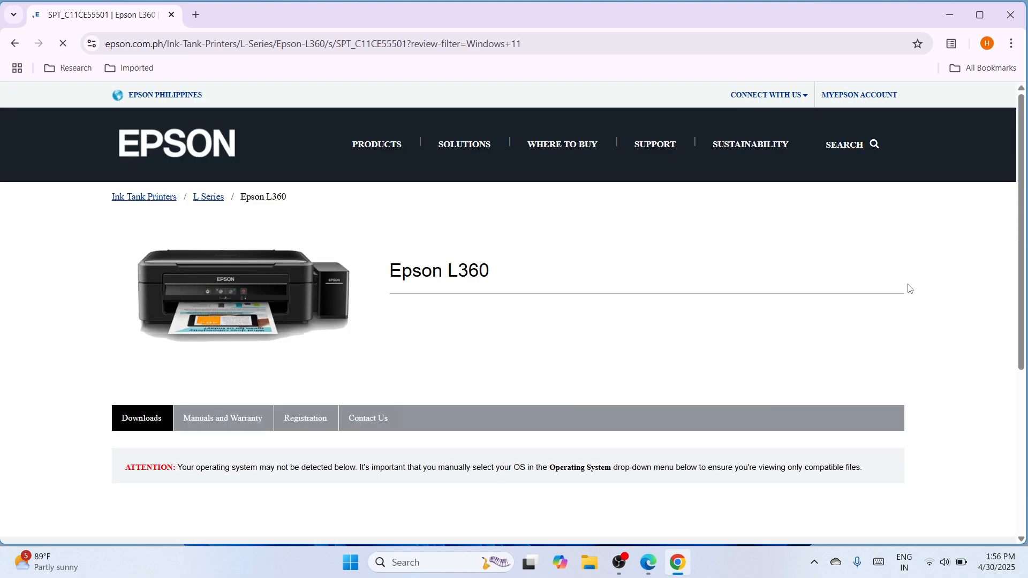
left_click_drag(1022, 270, 1021, 404)
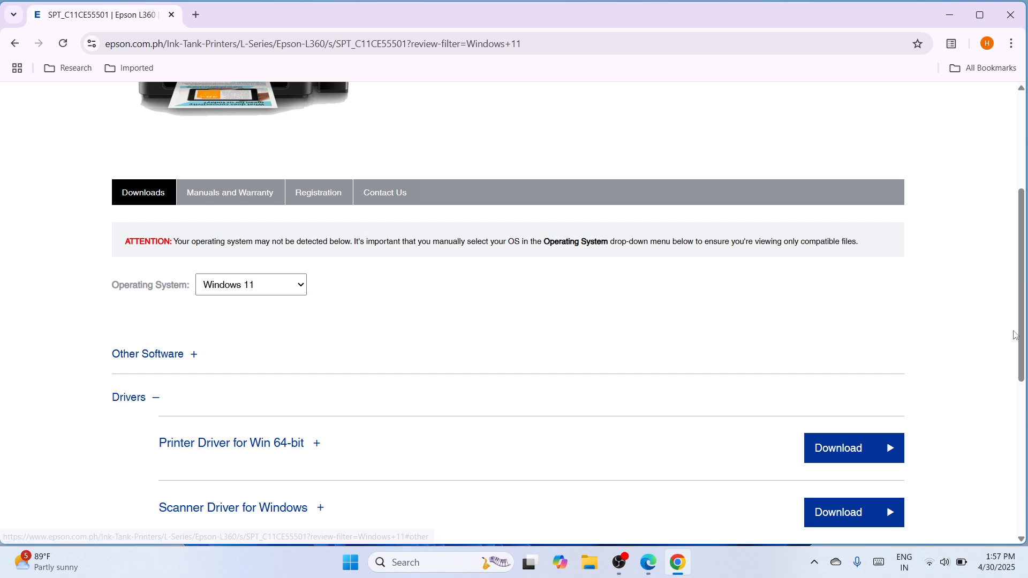
left_click_drag(1020, 335, 1023, 391)
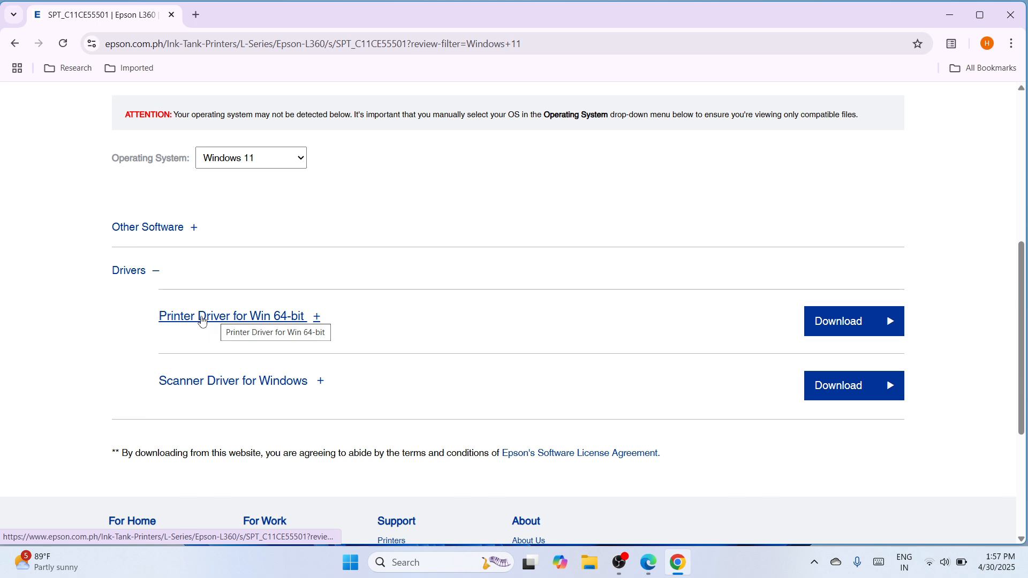
left_click(858, 321)
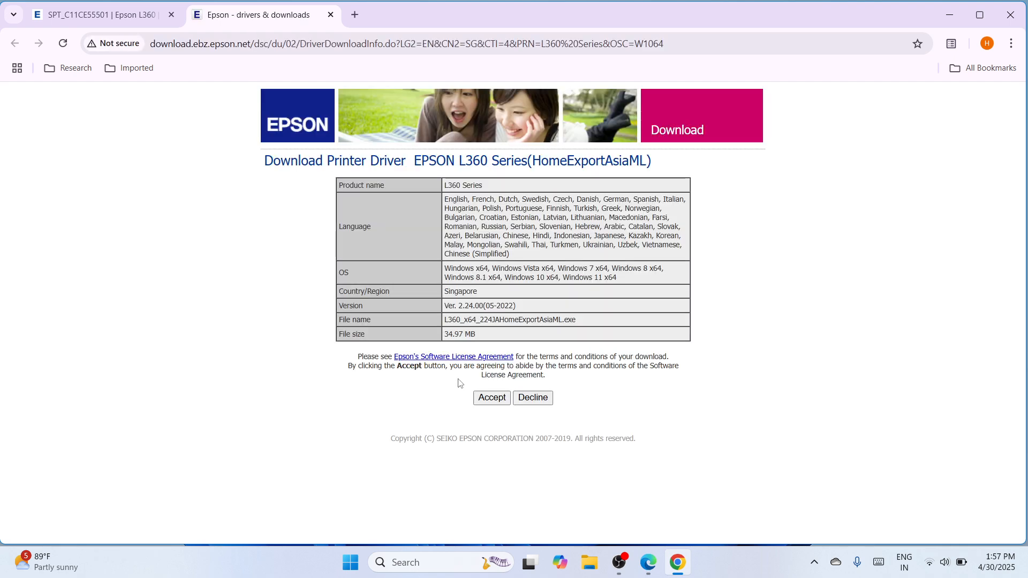
left_click(496, 403)
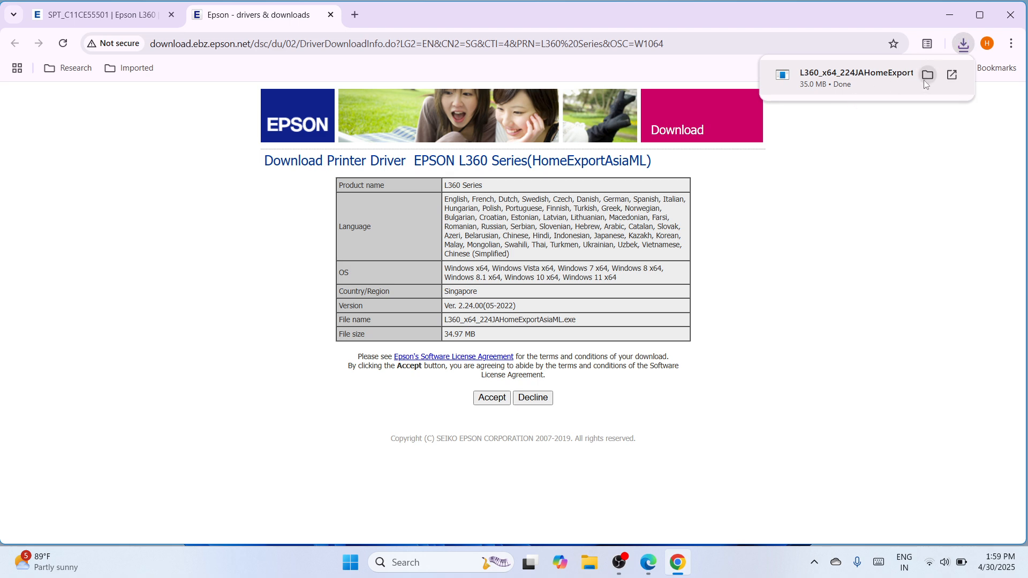
Move the downloaded L360_x64_224JAHomeExportAsiaML file from Downloads to an empty area of the desktop, closing the Downloads and Chrome windows.
left_click(930, 76)
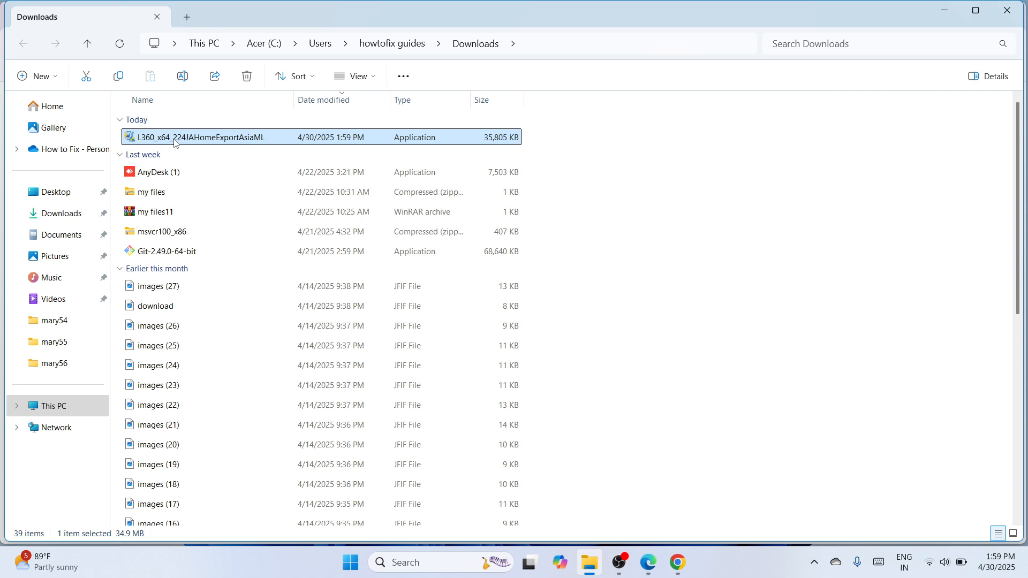
right_click(176, 144)
left_click(191, 156)
left_click(1017, 22)
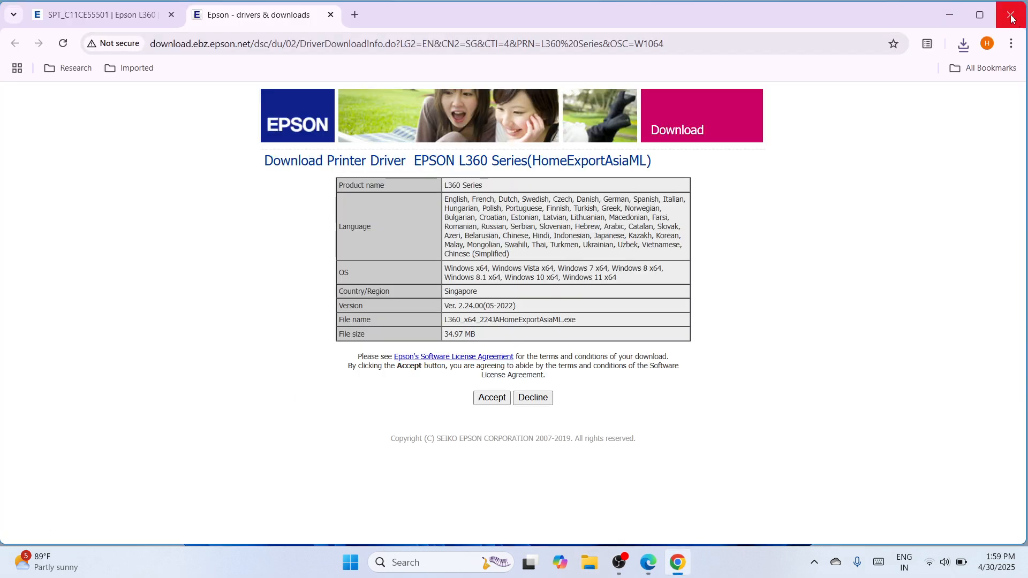
left_click(1013, 19)
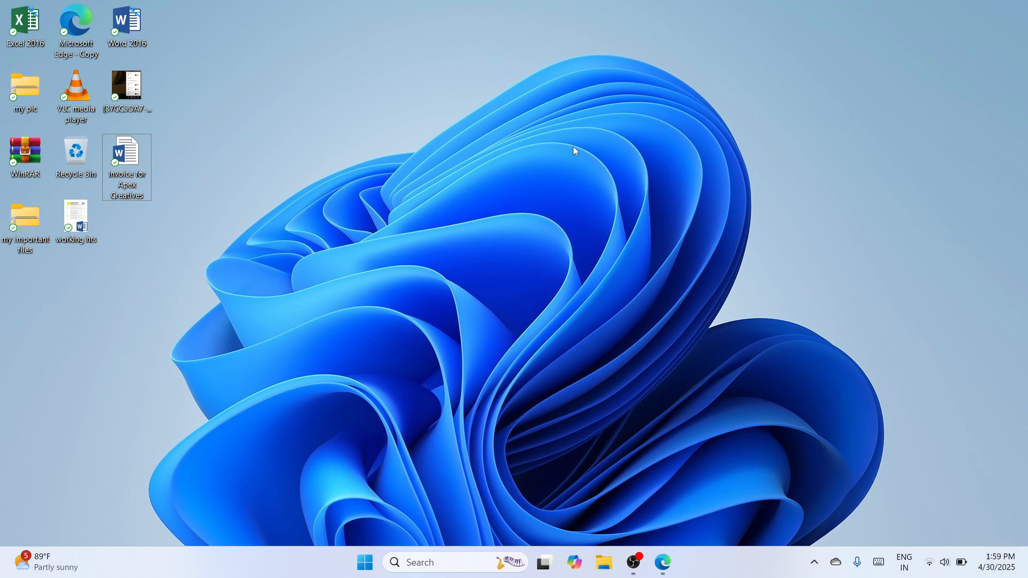
right_click(573, 146)
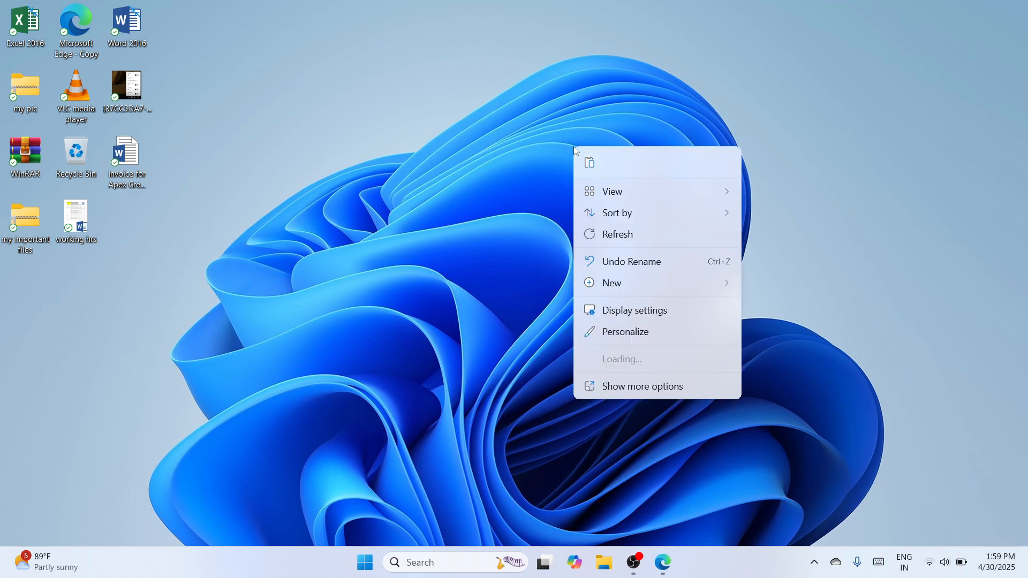
key("e")
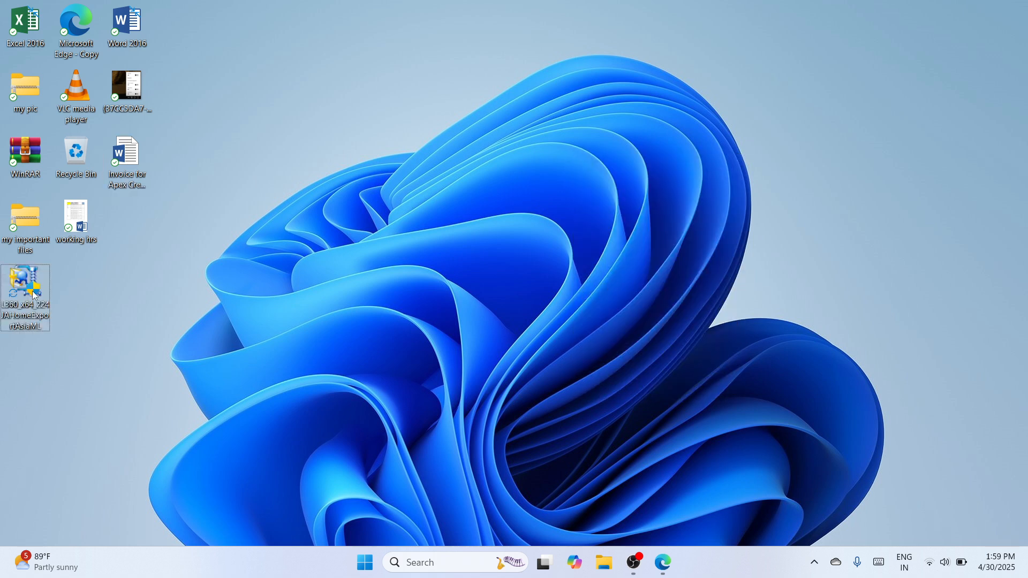
left_click_drag(19, 295, 522, 153)
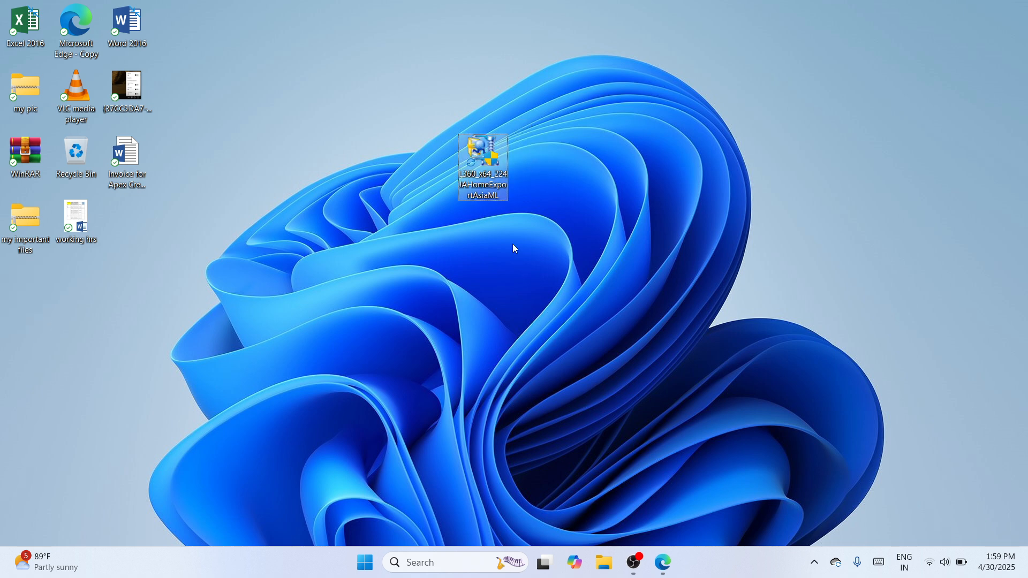
Extract the L360_x64_224JAHomeExportAsiaML file with WinRAR into a folder of the same name and place that folder beside it on the desktop.
right_click(485, 159)
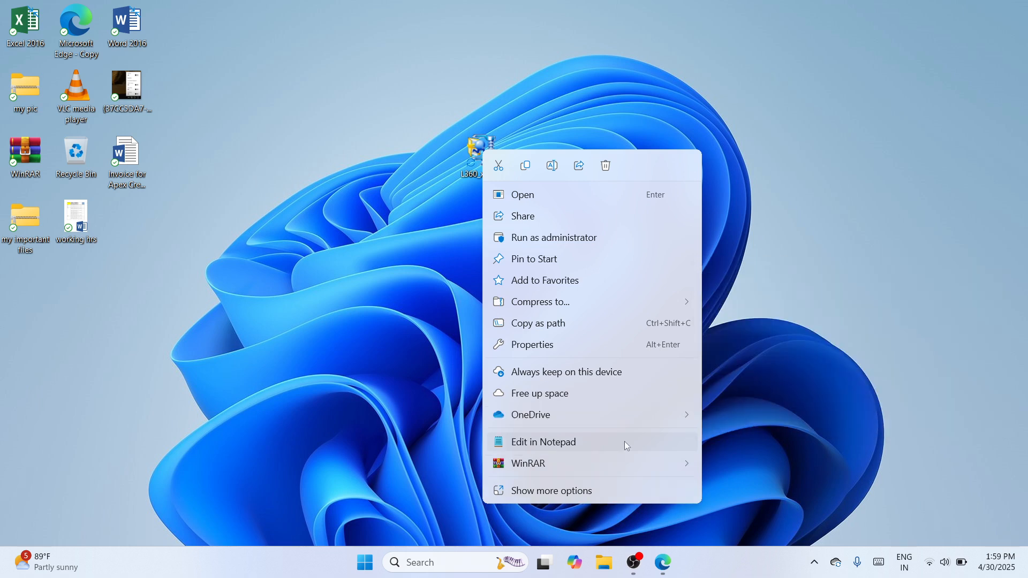
mouse_move(659, 463)
left_click(796, 417)
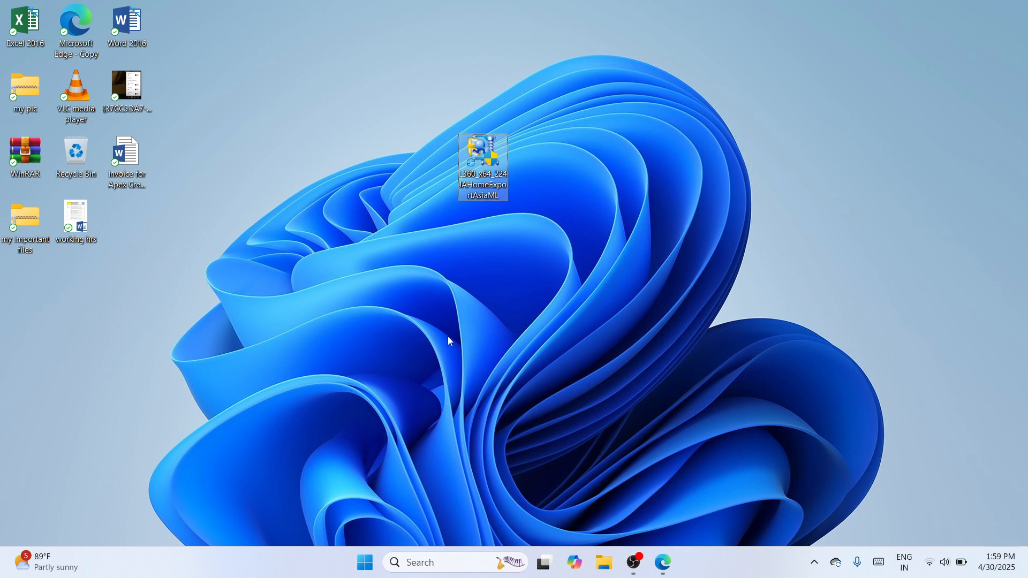
left_click(25, 281)
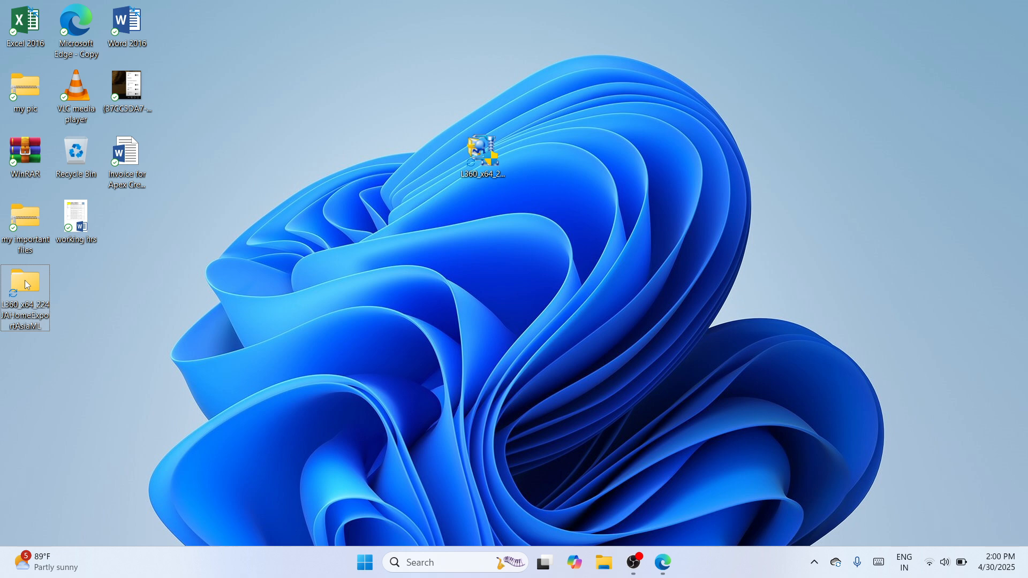
left_click_drag(25, 281, 432, 151)
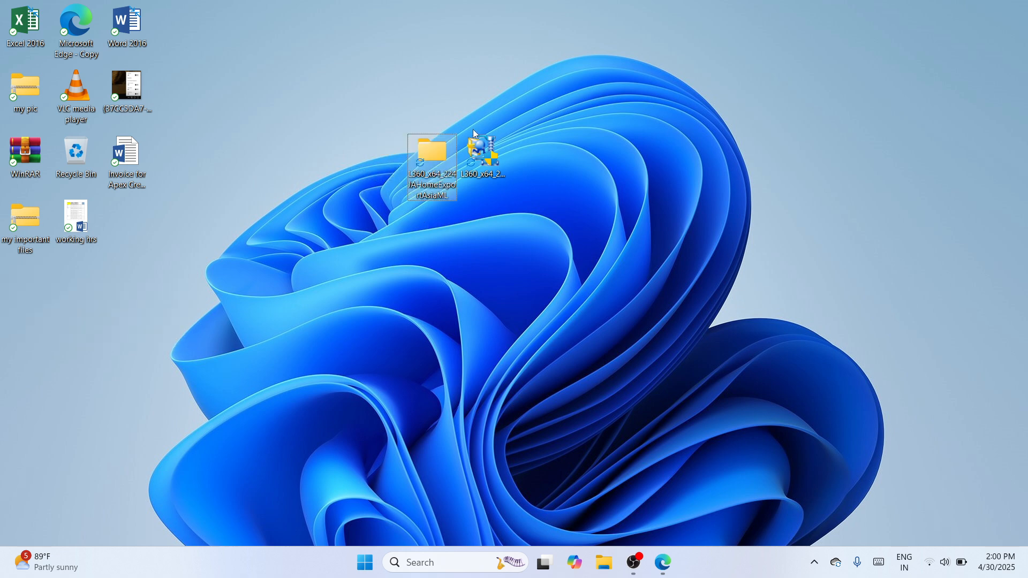
left_click(410, 475)
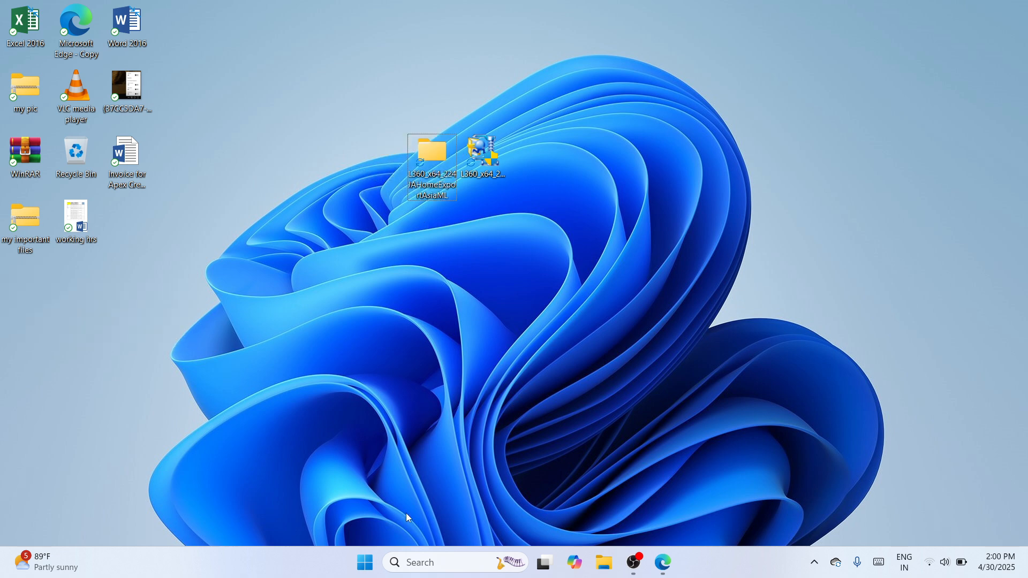
Open Windows Settings and go through Bluetooth & devices to More devices and printer settings.
left_click(415, 563)
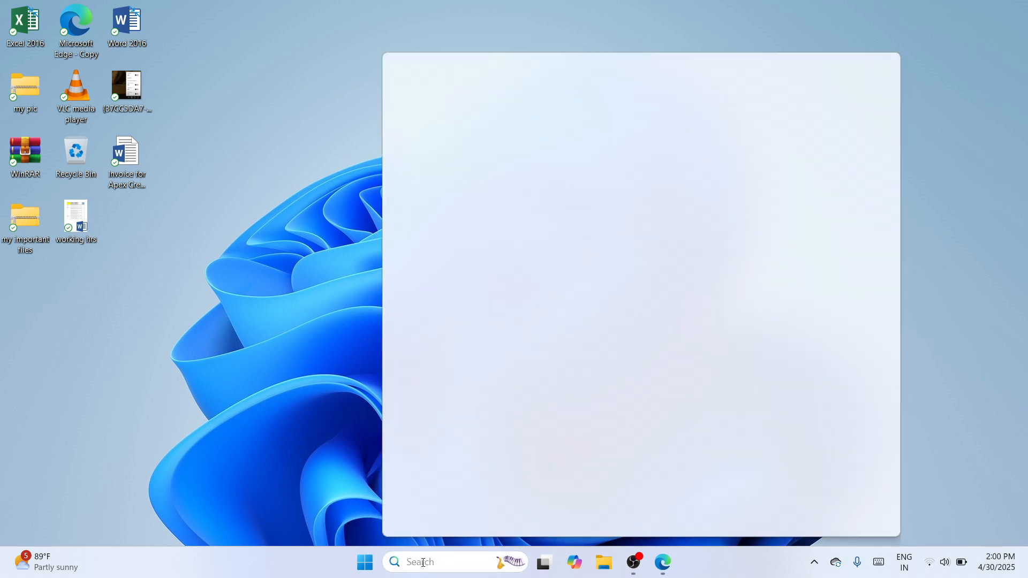
type("settings")
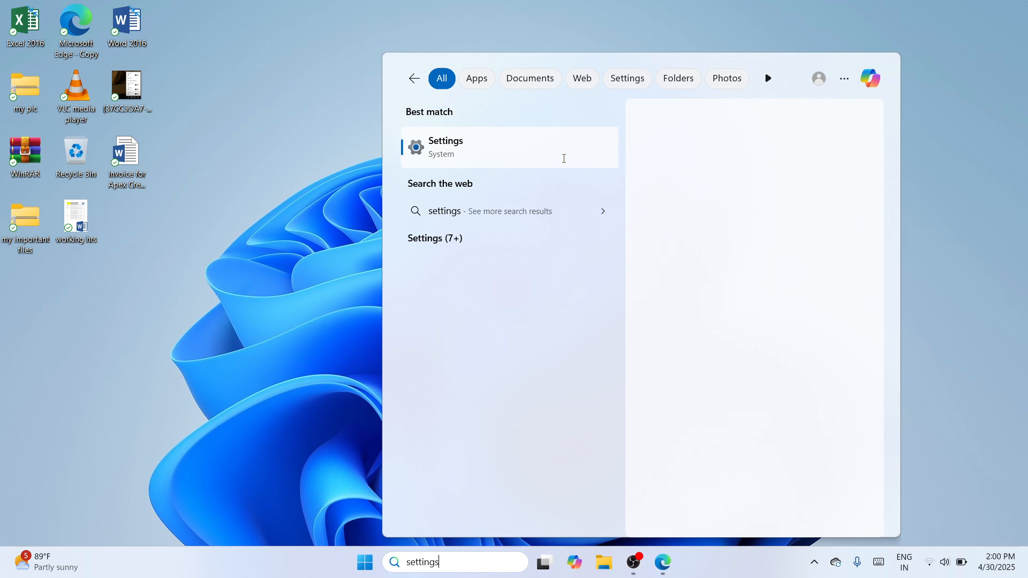
left_click(510, 158)
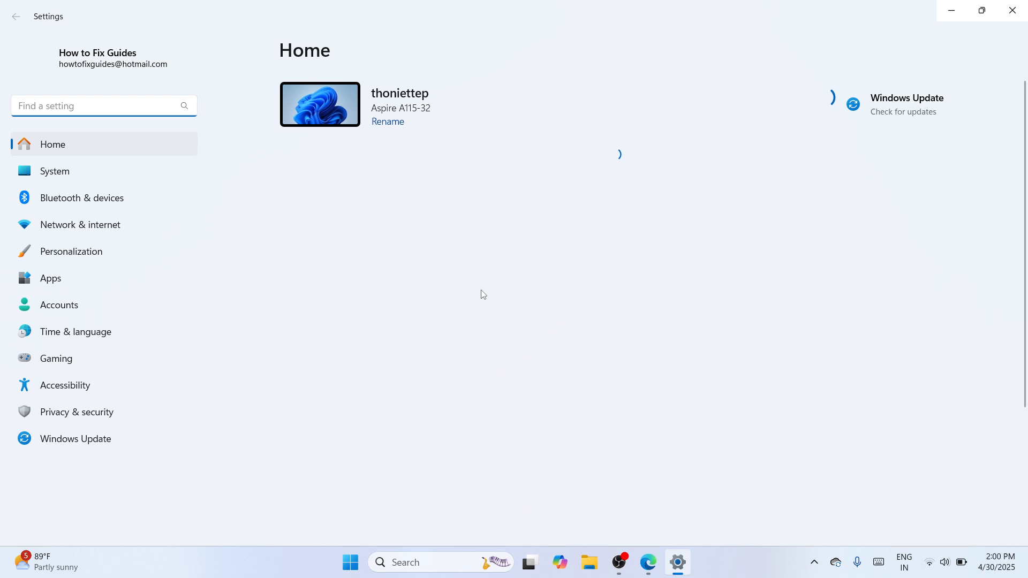
left_click(81, 201)
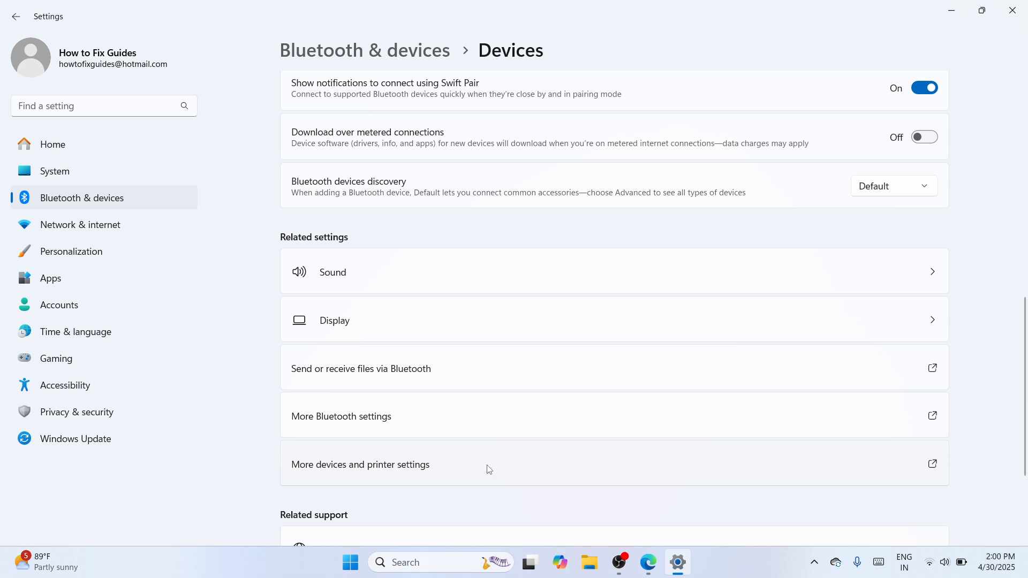
left_click(489, 469)
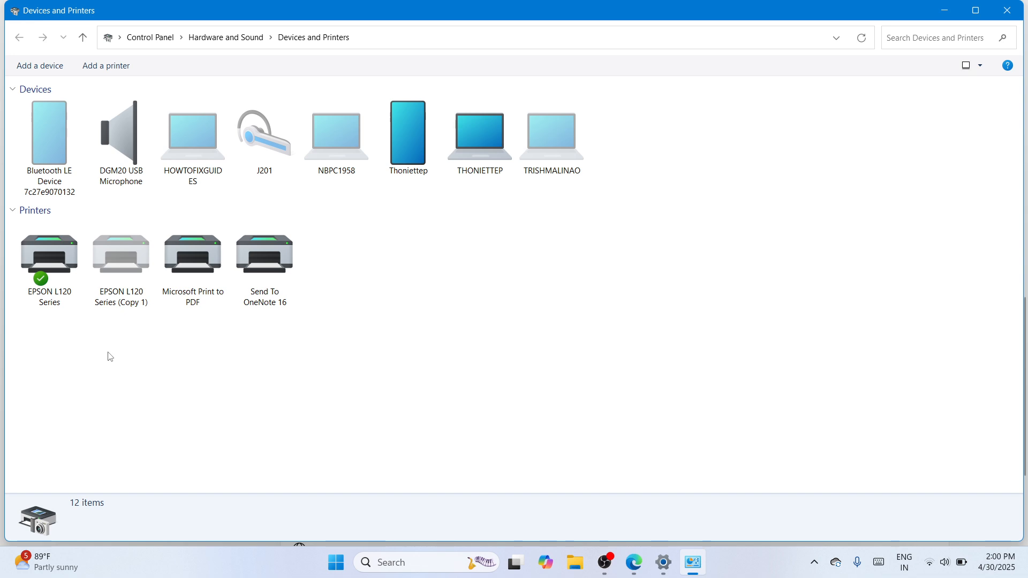
Start adding a local printer with manual settings on the existing port USB001, and choose to install its driver from disk.
left_click(97, 67)
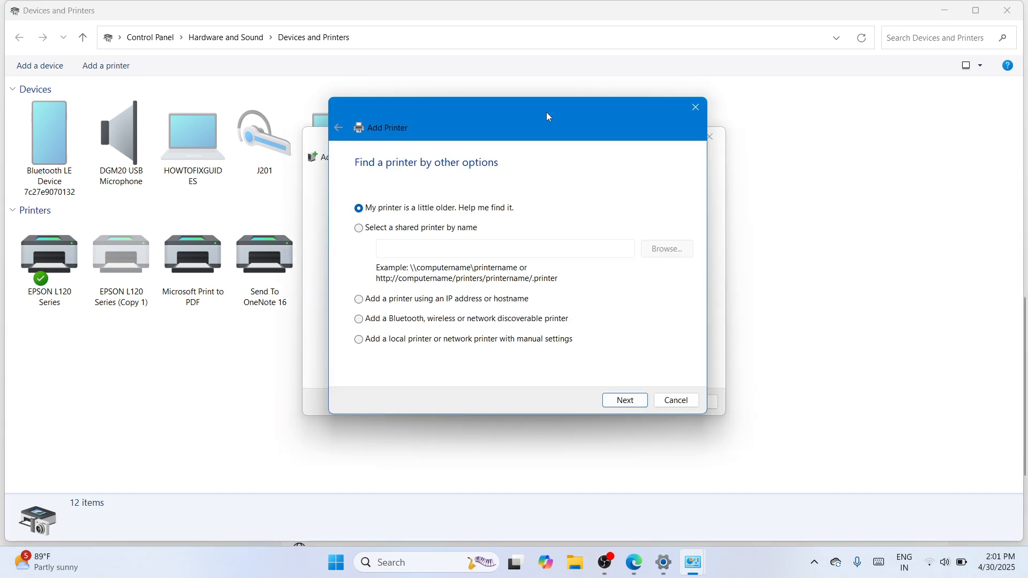
left_click(415, 345)
key("Return")
left_click(689, 217)
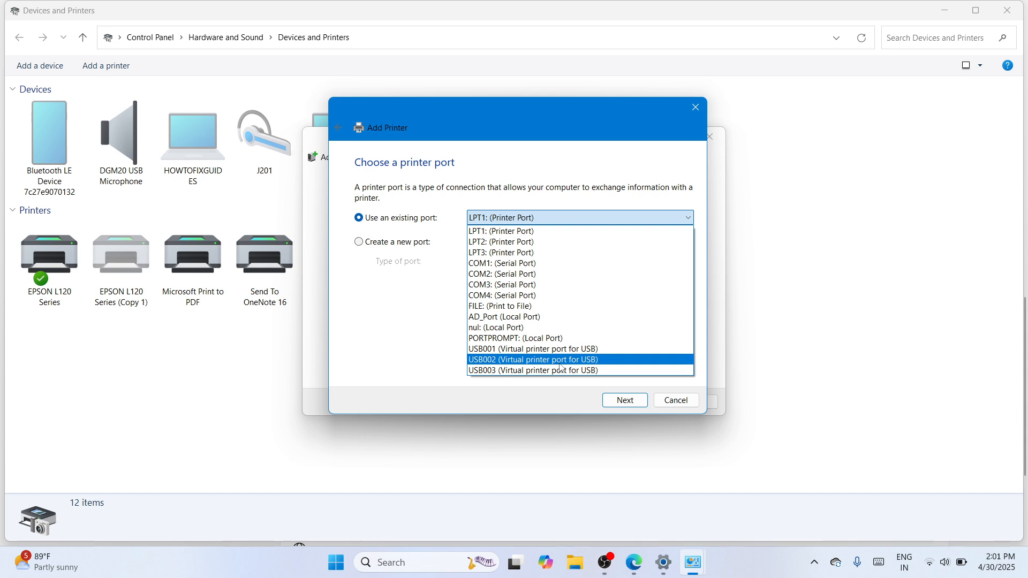
left_click(547, 349)
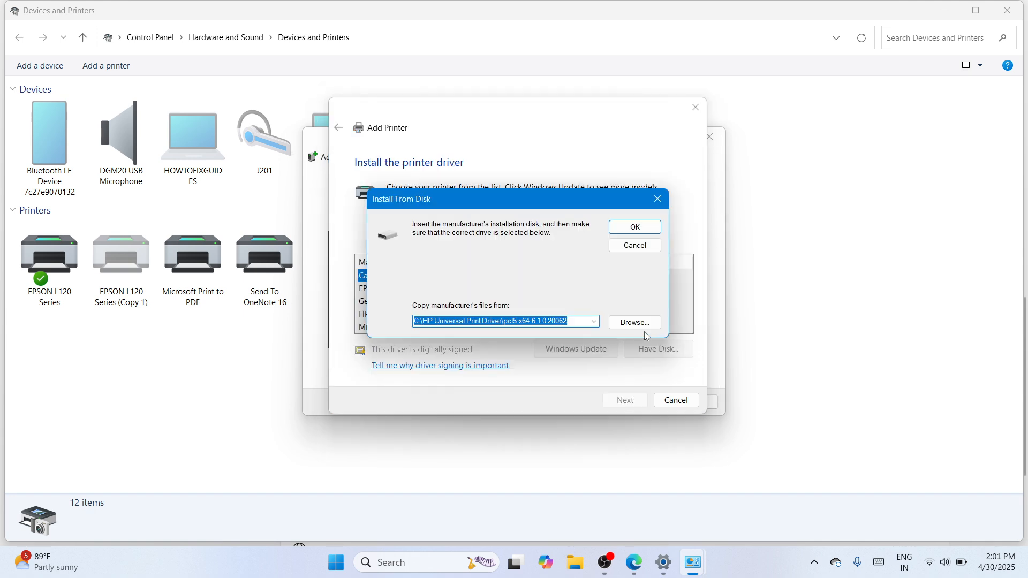
Load the driver file E_WF1N0E from the WINX64 folder inside the extracted L360_x64_224JAHomeExportAsiaML folder on the desktop.
left_click(636, 322)
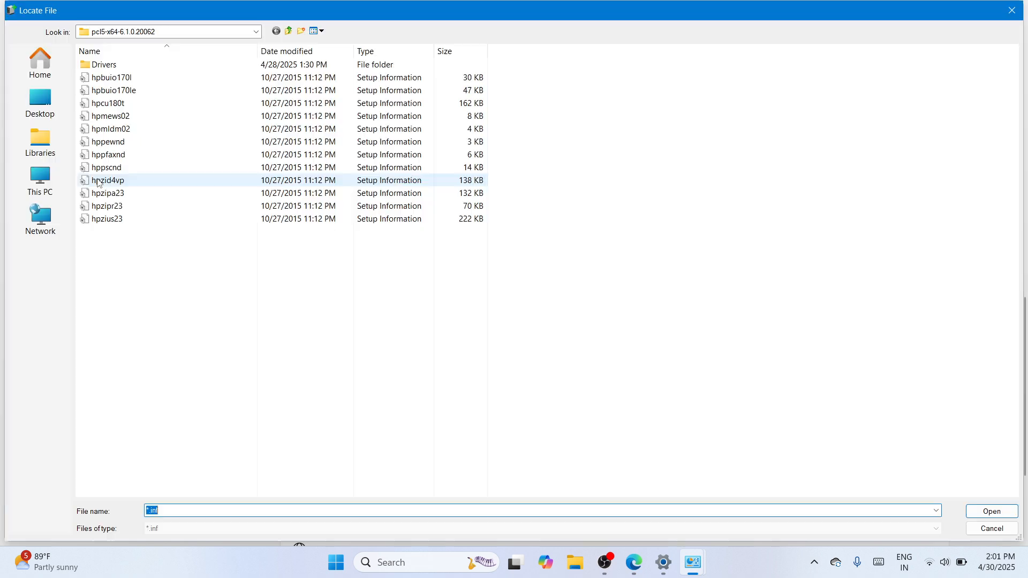
left_click(52, 110)
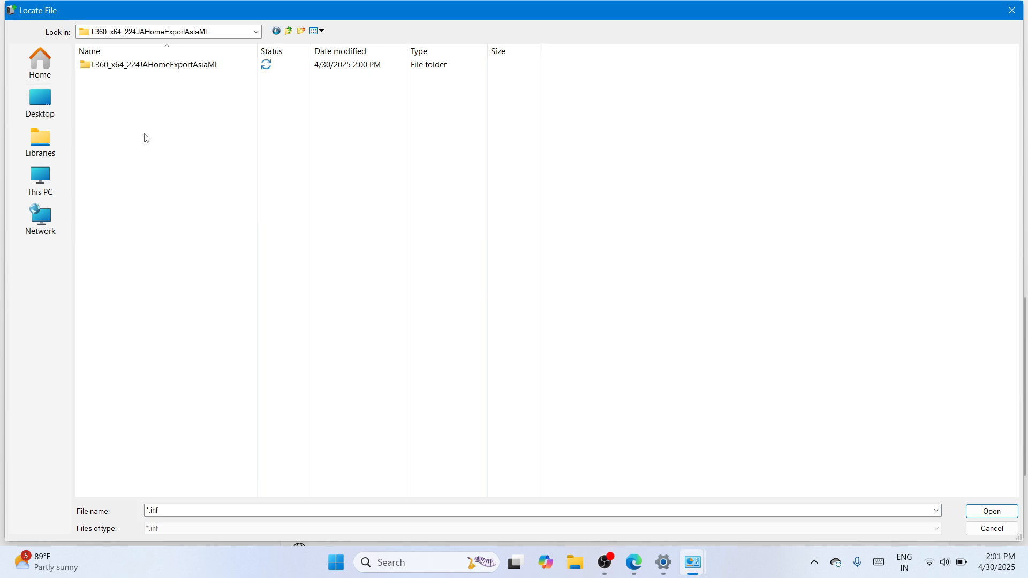
double_click(160, 66)
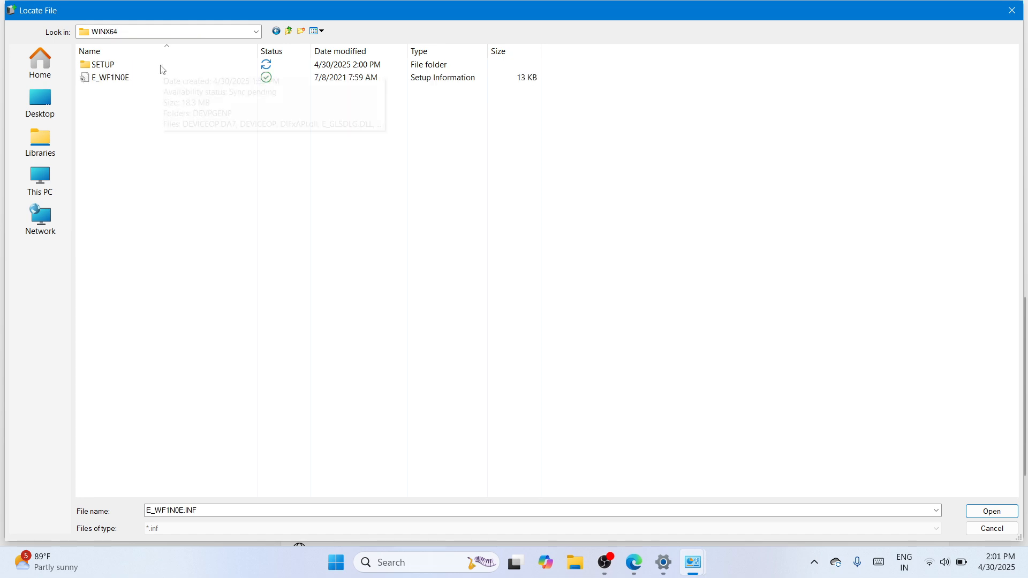
left_click(162, 78)
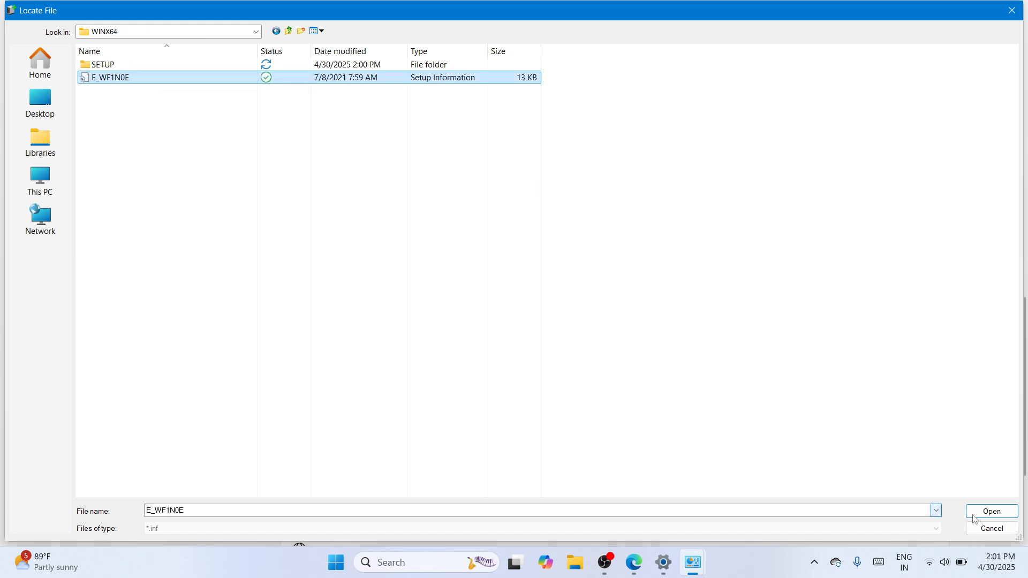
left_click(975, 515)
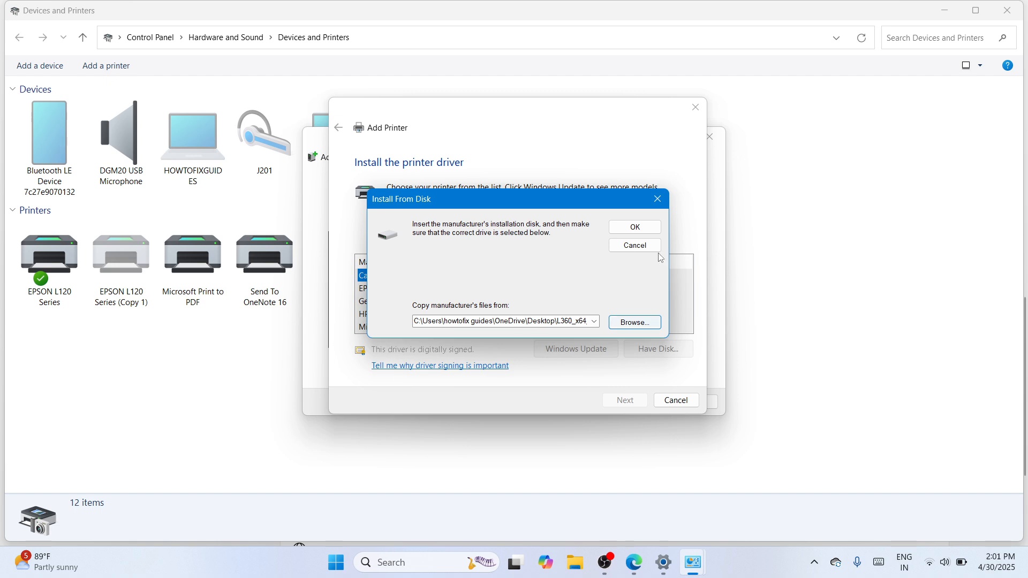
left_click(635, 227)
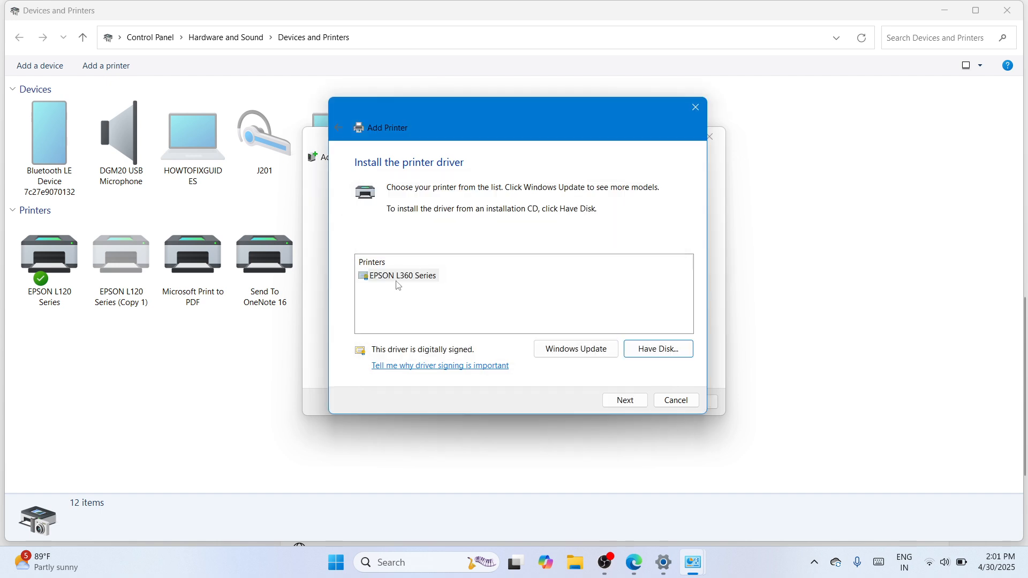
Install the EPSON L360 Series driver, keeping EPSON L360 Series as printer name, finish adding it, and check the printer in Devices and Printers.
left_click(624, 402)
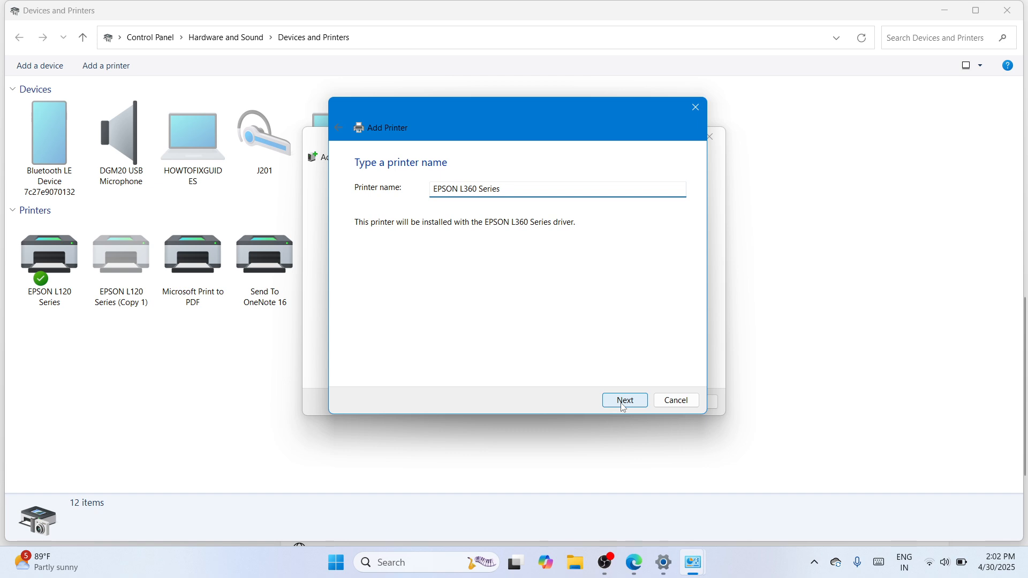
left_click(624, 405)
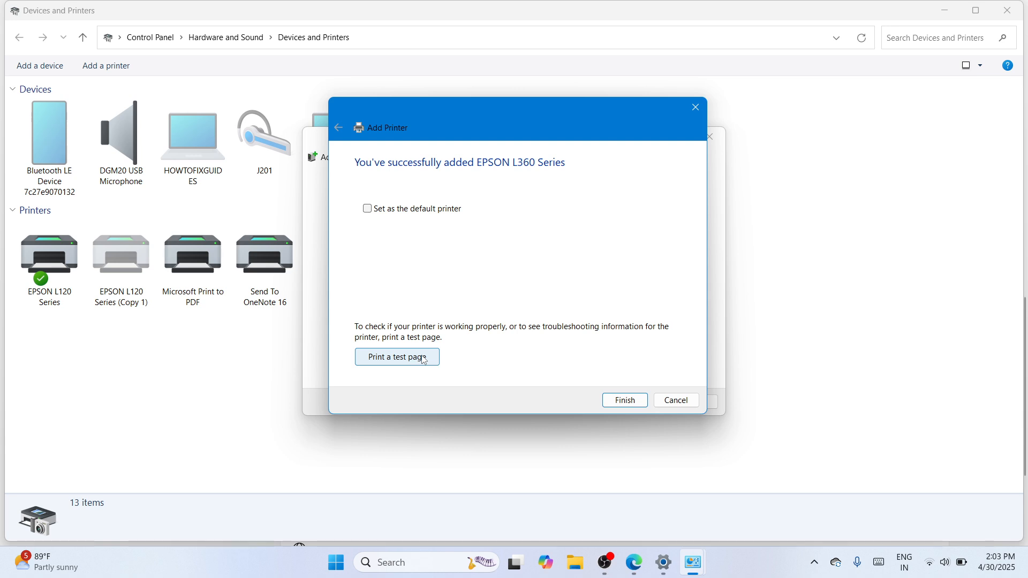
key("Return")
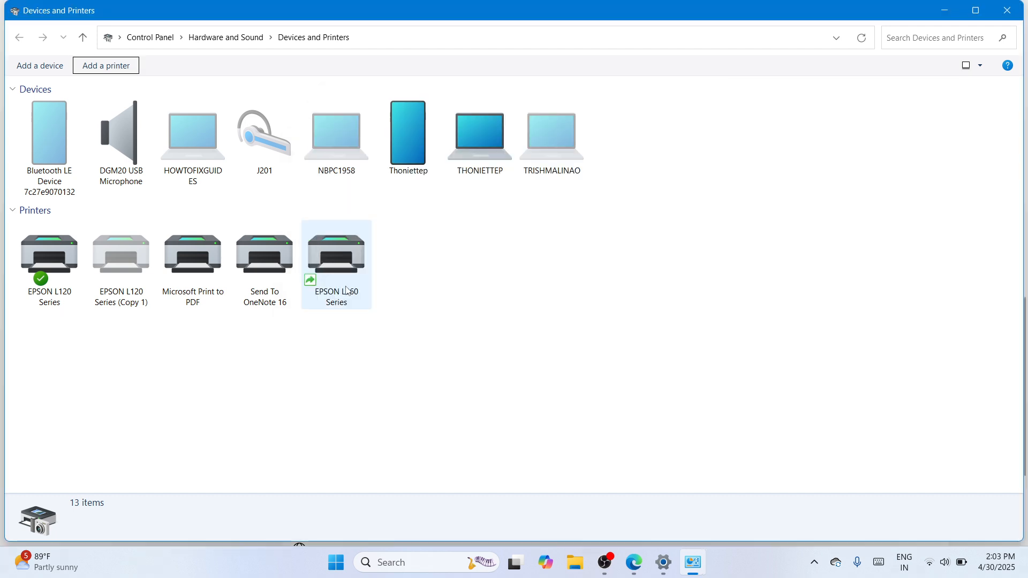
left_click(345, 292)
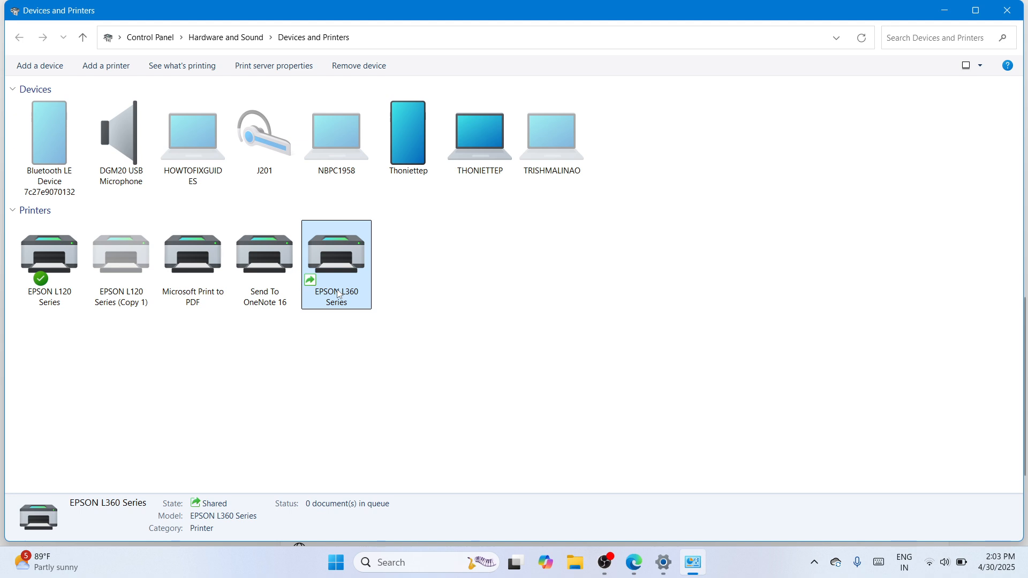
left_click(562, 311)
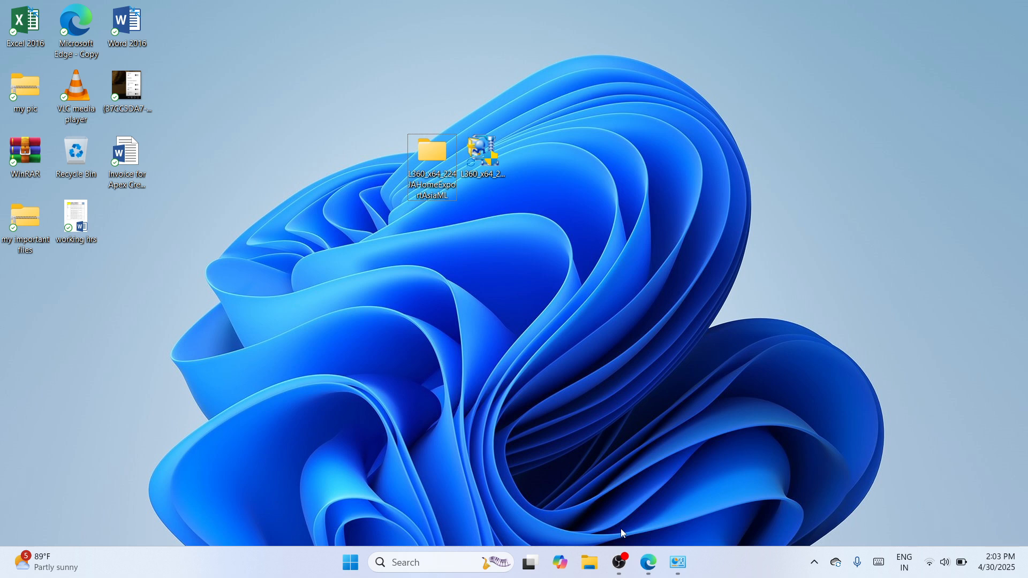
left_click(619, 560)
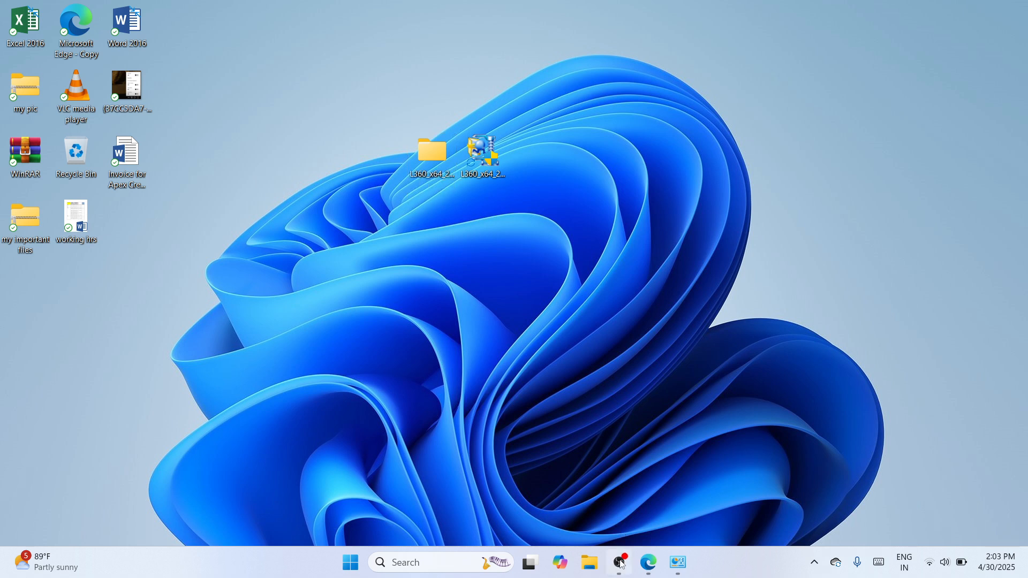
left_click(621, 563)
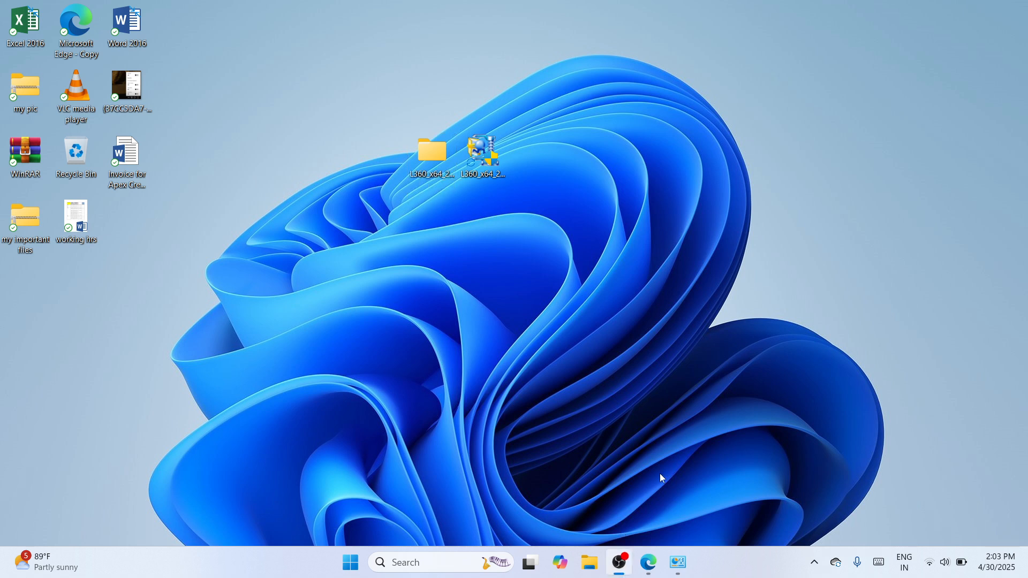